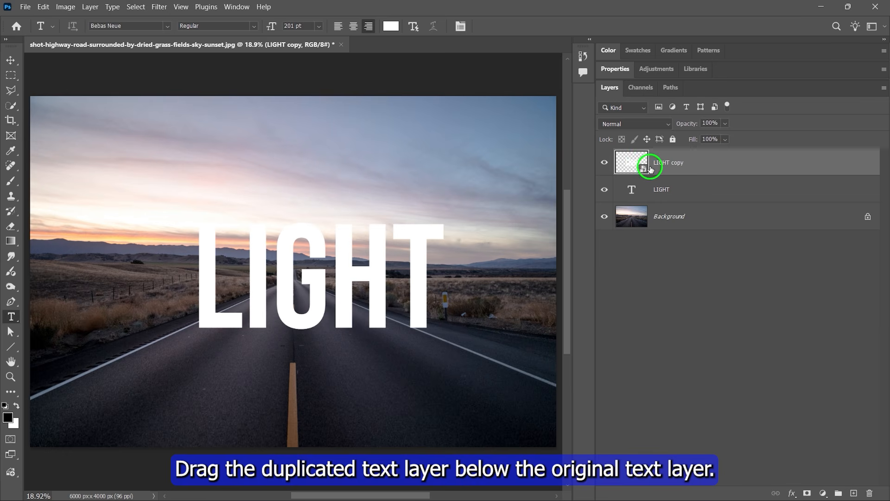
Place the LIGHT copy layer under the LIGHT text layer and turn it into a vertically flipped reflection directly beneath the word
drag(669, 170, 673, 200)
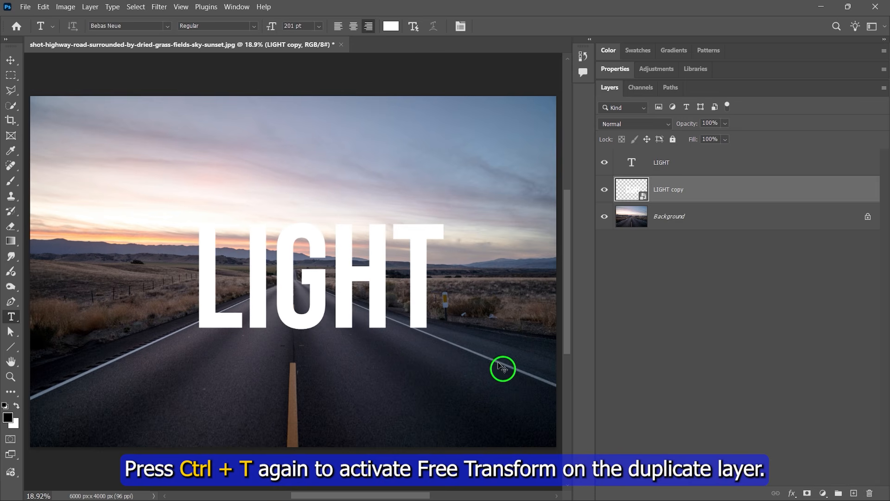
key(ctrl+t)
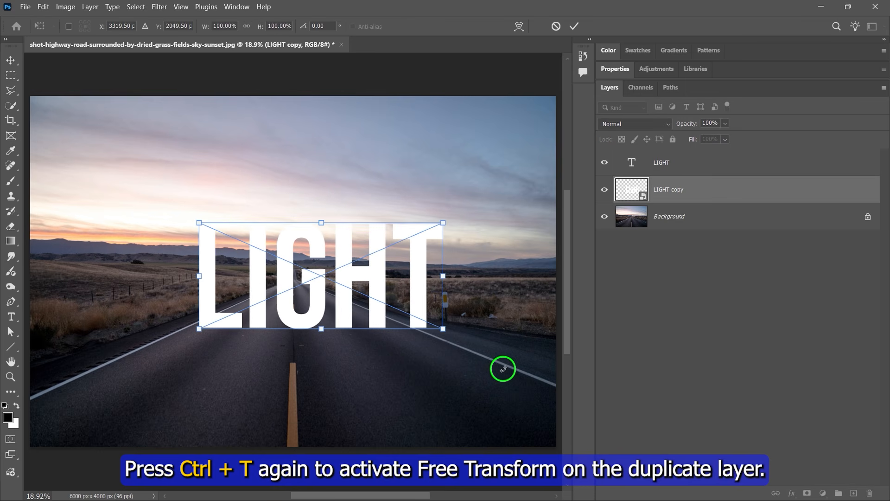
right_click(313, 276)
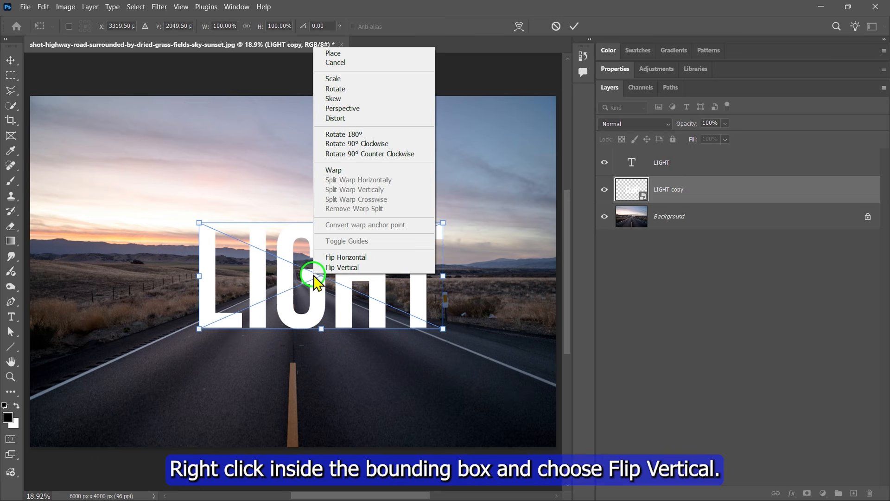
click(356, 268)
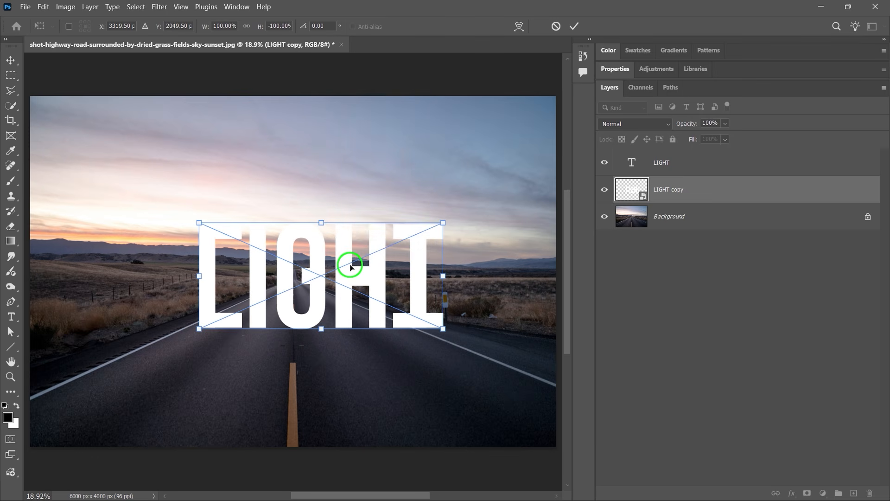
drag(346, 260, 354, 368)
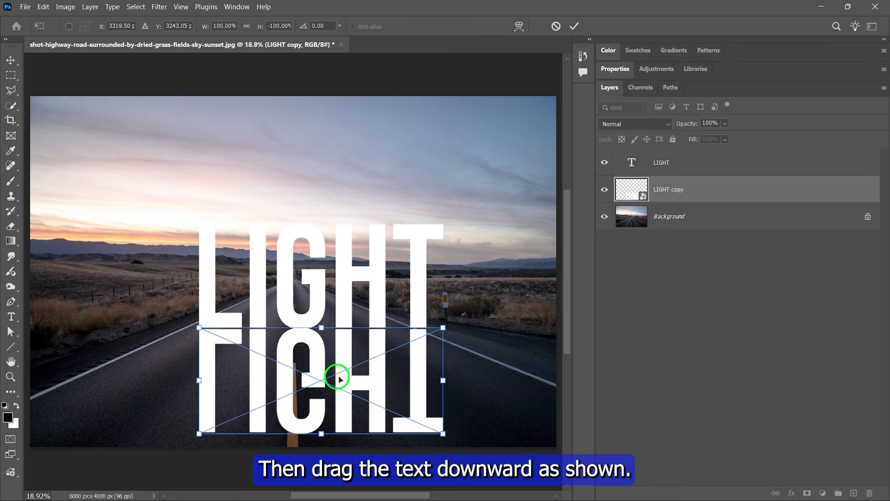
Distort the flipped text symmetrically, spreading its lower corners outward to about 180% width and raising its lower edge slightly, and apply the transform
right_click(309, 353)
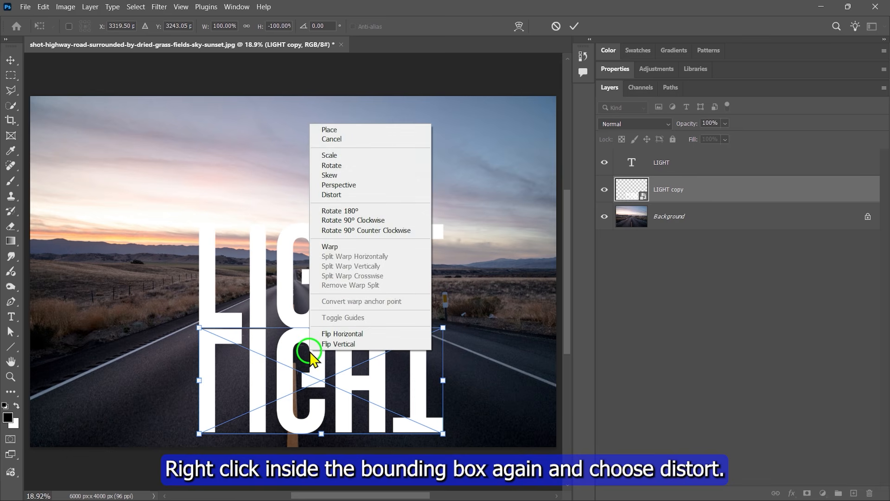
click(335, 195)
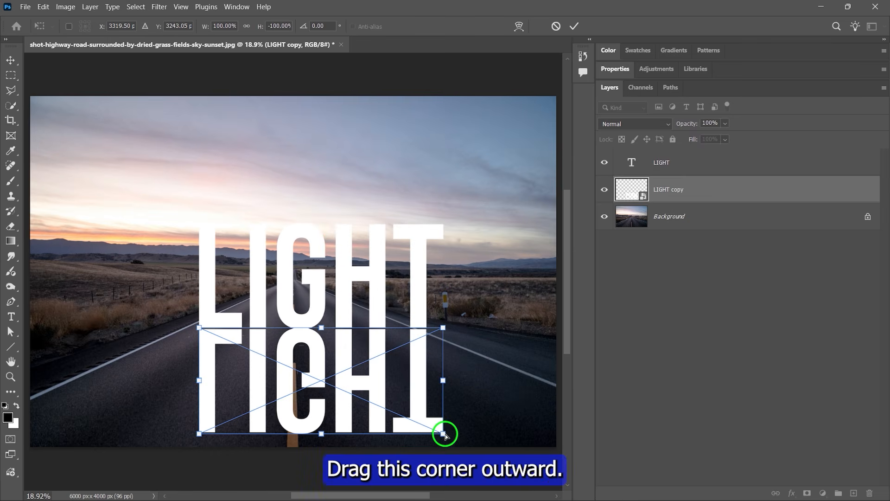
drag(442, 434, 541, 433)
click(327, 435)
drag(322, 434, 322, 431)
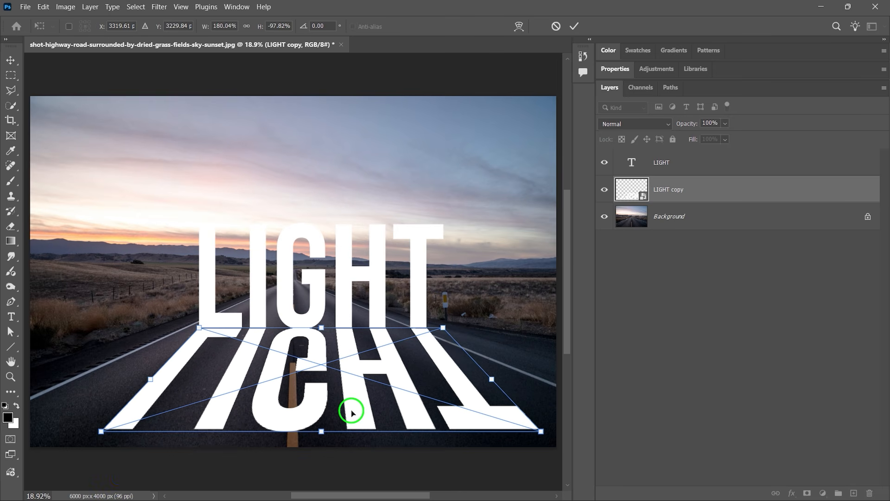
click(575, 27)
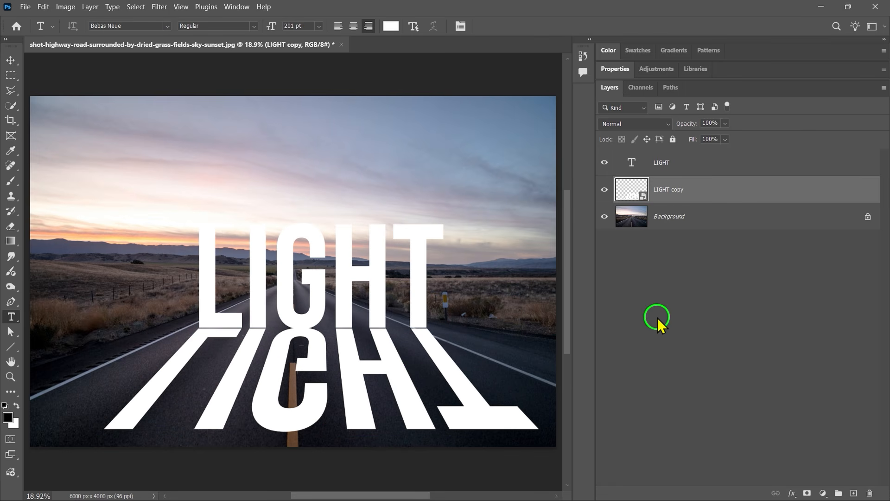
Hide the LIGHT copy layer and add an Exposure adjustment layer directly above the Background layer
click(604, 190)
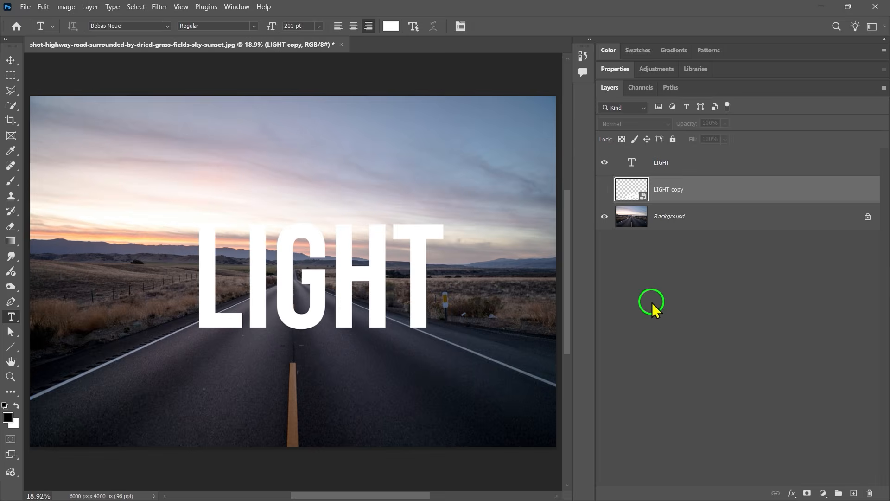
click(689, 222)
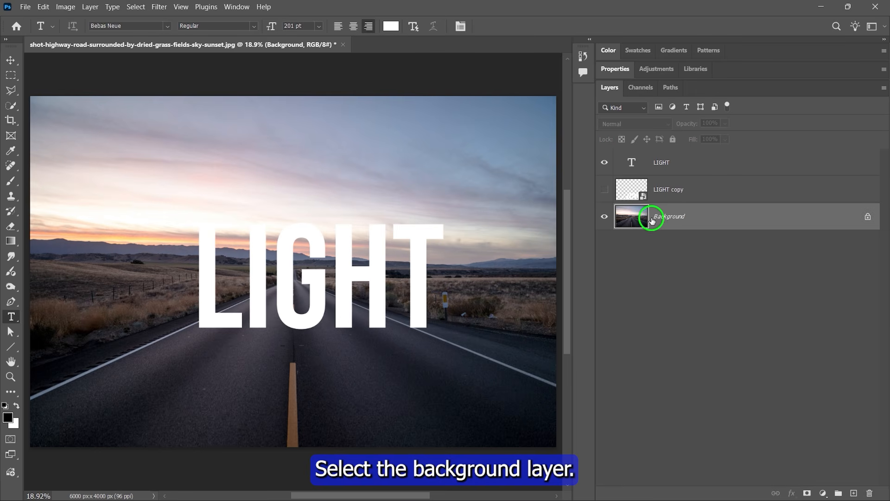
click(823, 493)
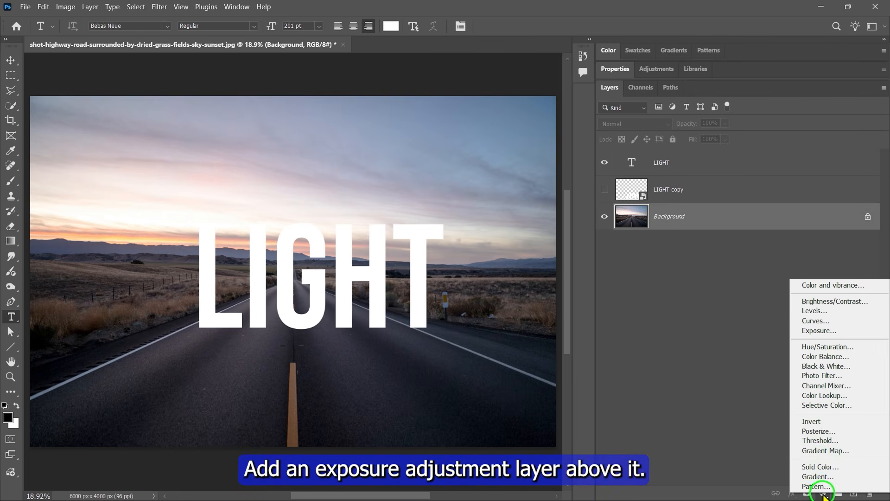
click(820, 330)
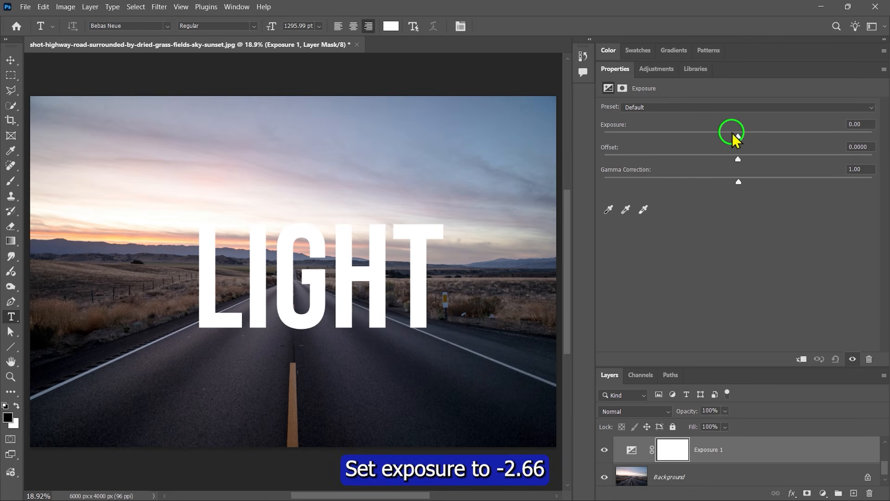
Darken the scene with the Exposure adjustment, setting Exposure to -2.66 and Gamma Correction to 0.92
drag(733, 134, 688, 134)
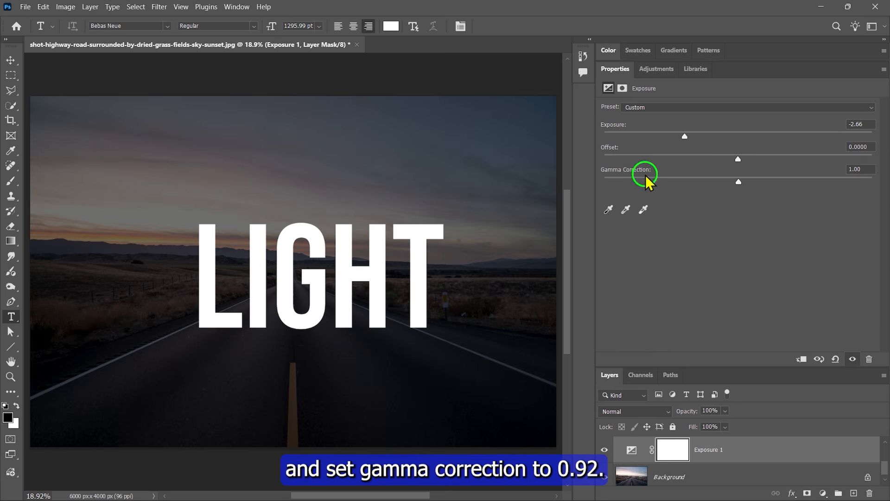
drag(735, 182, 748, 182)
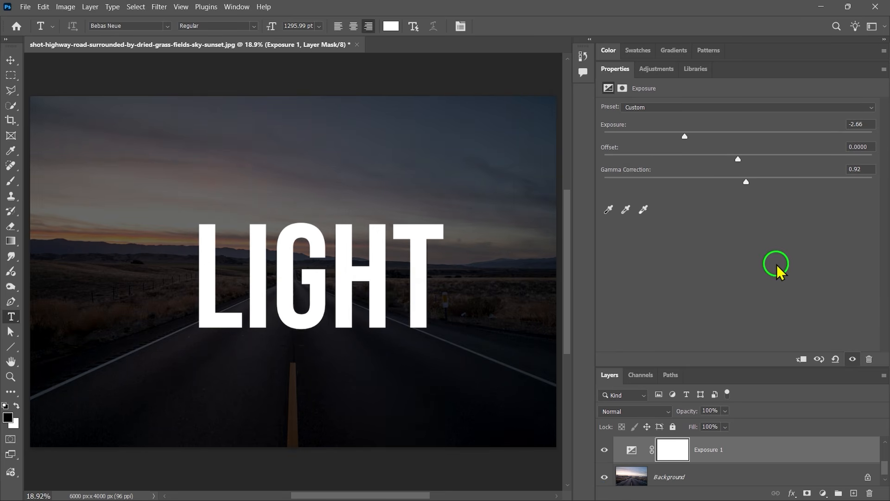
double_click(615, 69)
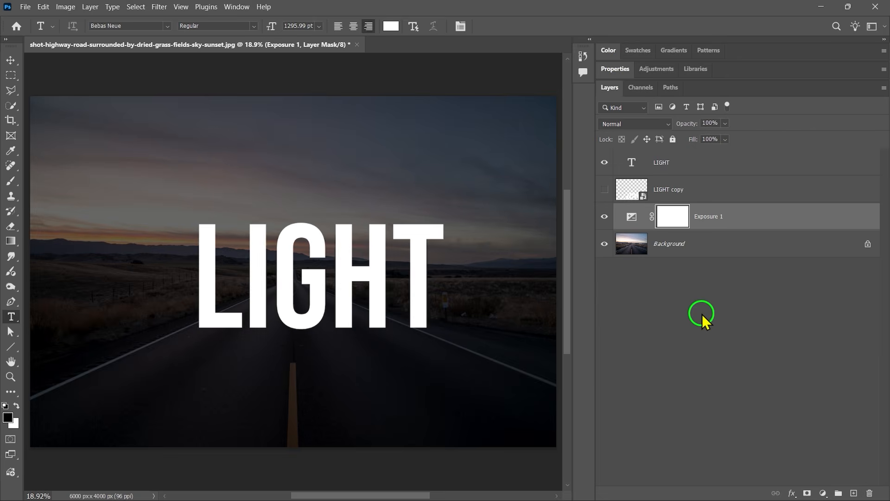
Duplicate the Background layer and place the duplicate above the LIGHT text layer as a clipping mask
click(685, 250)
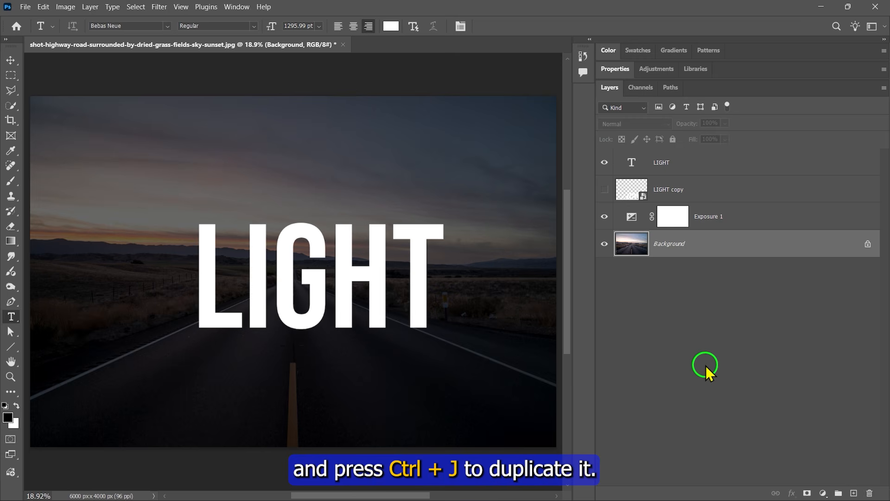
key(ctrl+j)
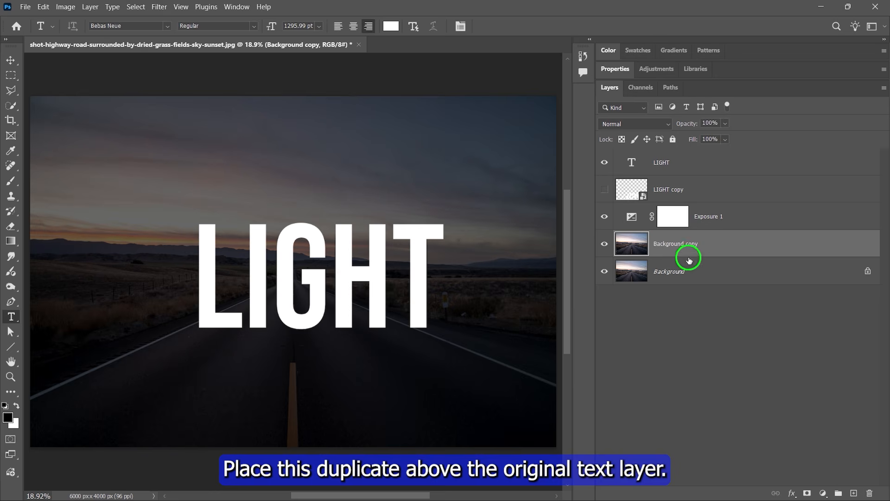
drag(678, 247, 676, 151)
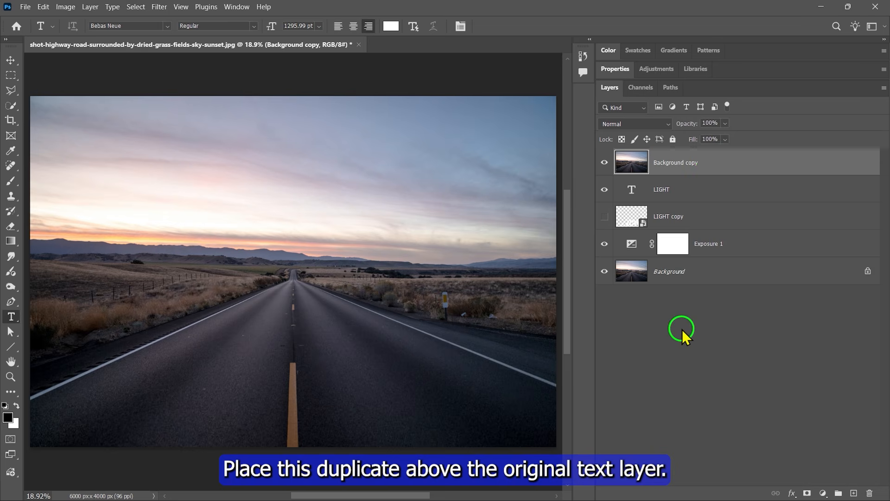
right_click(661, 165)
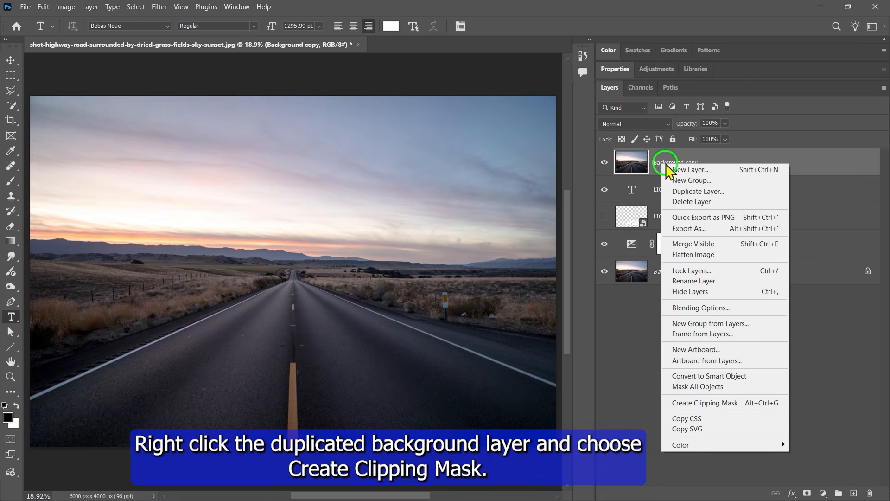
click(698, 403)
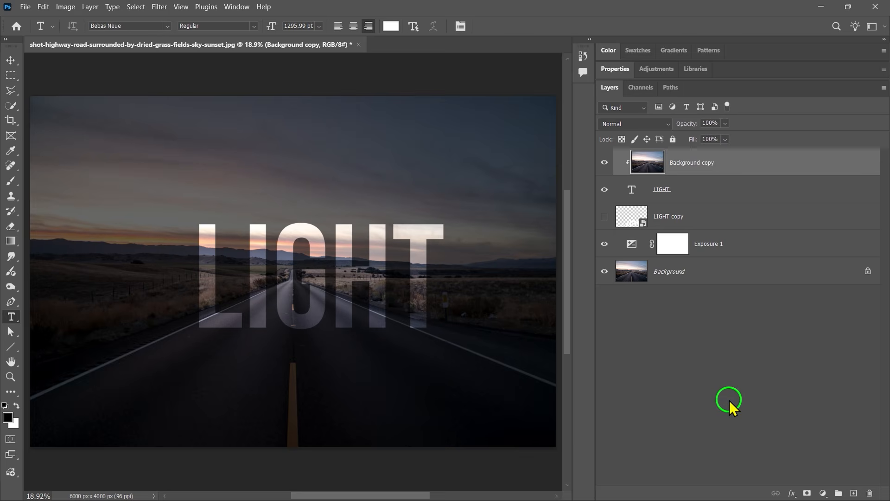
Add a white 2 px Stroke layer style to the LIGHT text layer, positioned Outside at 100% opacity
click(665, 190)
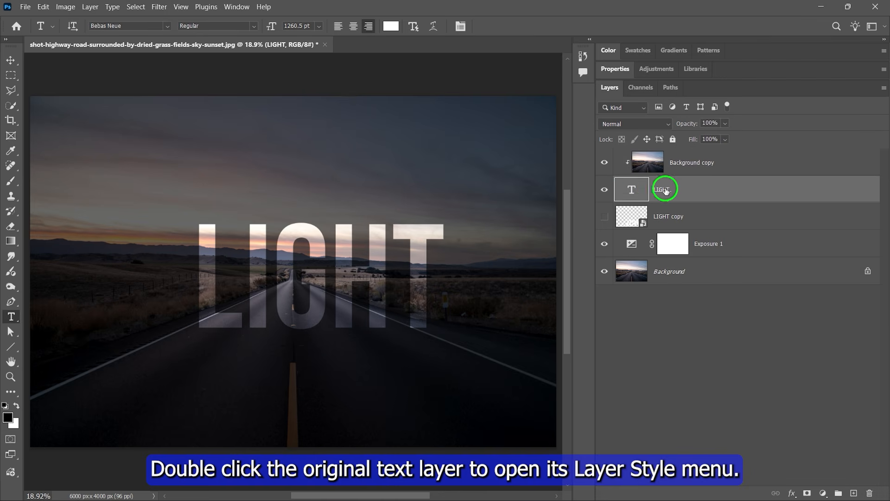
double_click(684, 191)
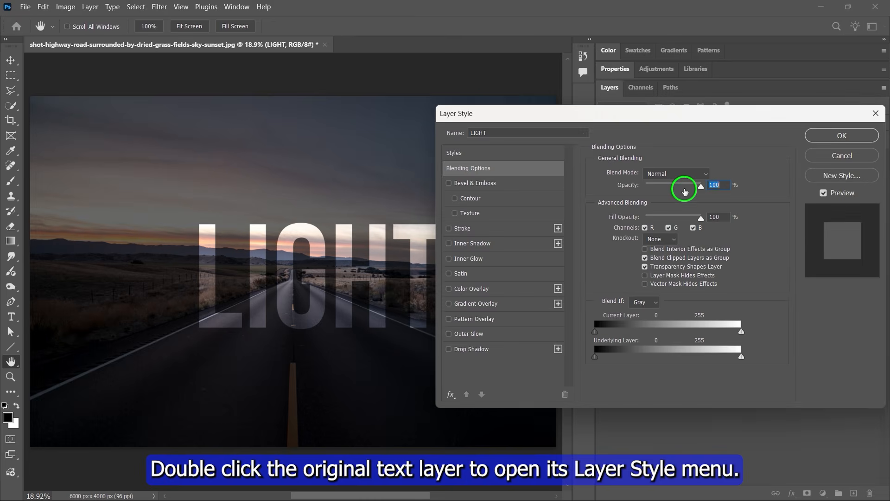
drag(508, 113, 554, 93)
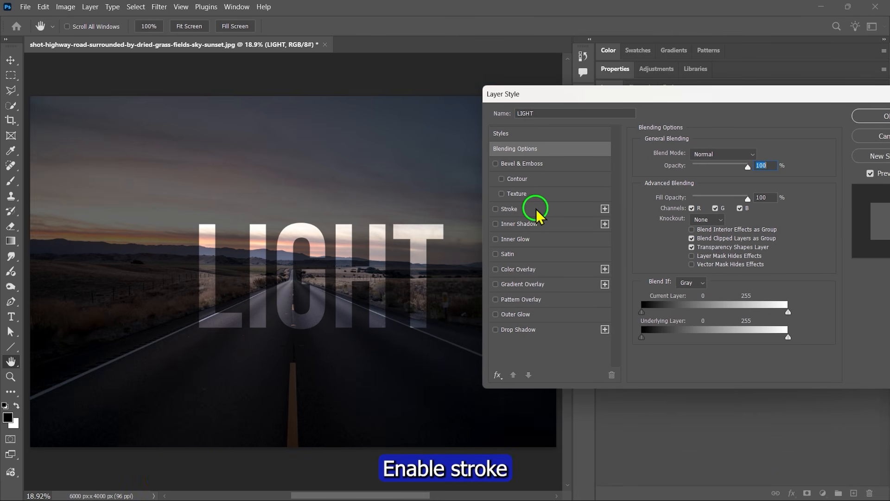
click(516, 212)
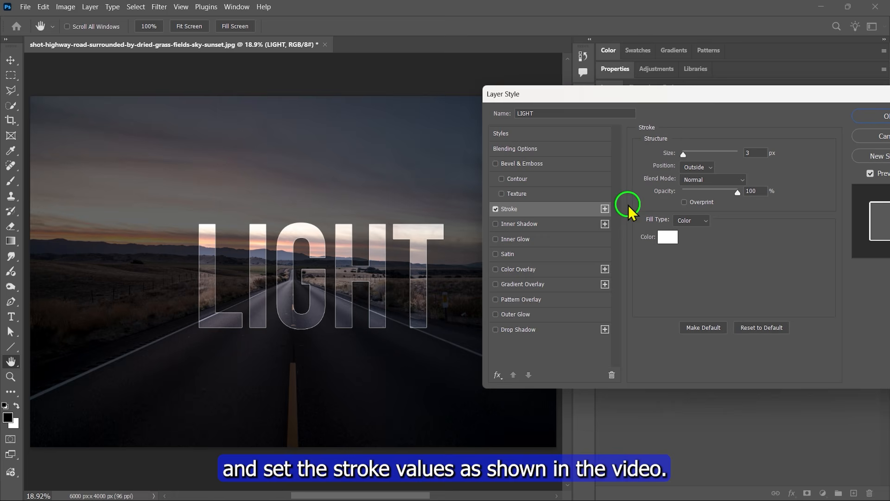
click(750, 154)
scroll(750, 153, down, 1)
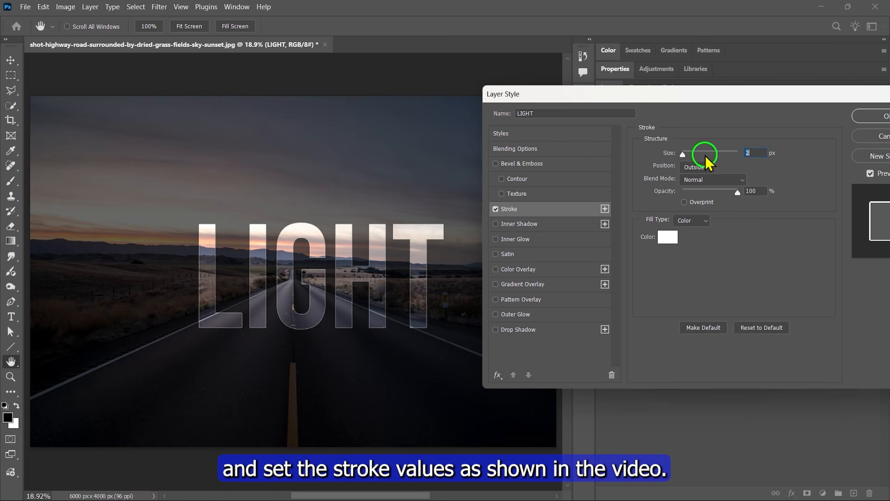
click(689, 179)
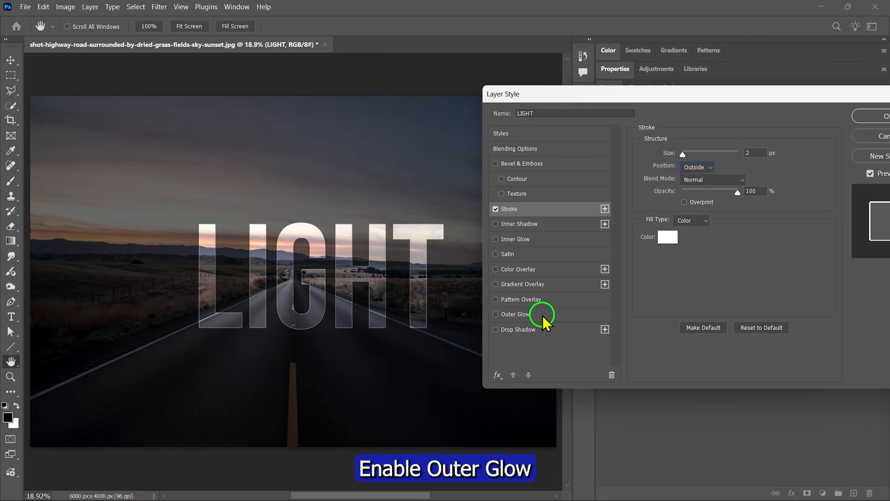
Add white Outer Glow and Inner Glow effects to the LIGHT text, both in Overlay mode at 100% opacity and 250 px size
click(515, 315)
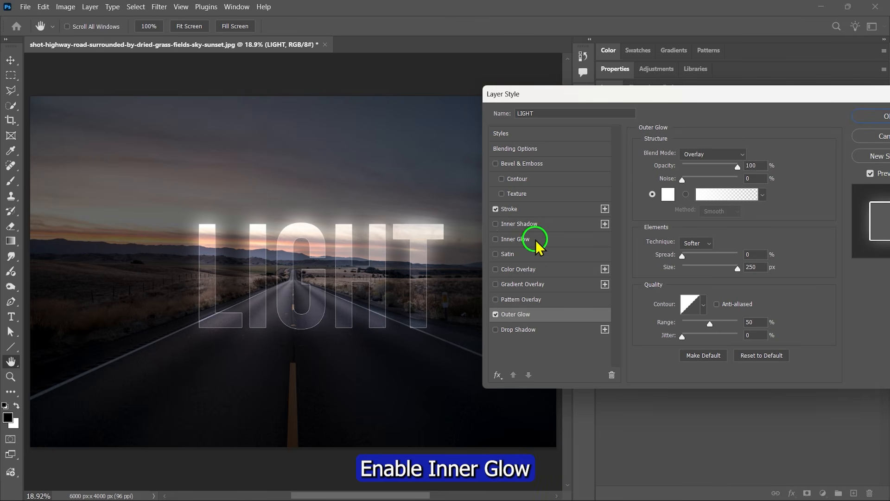
click(518, 240)
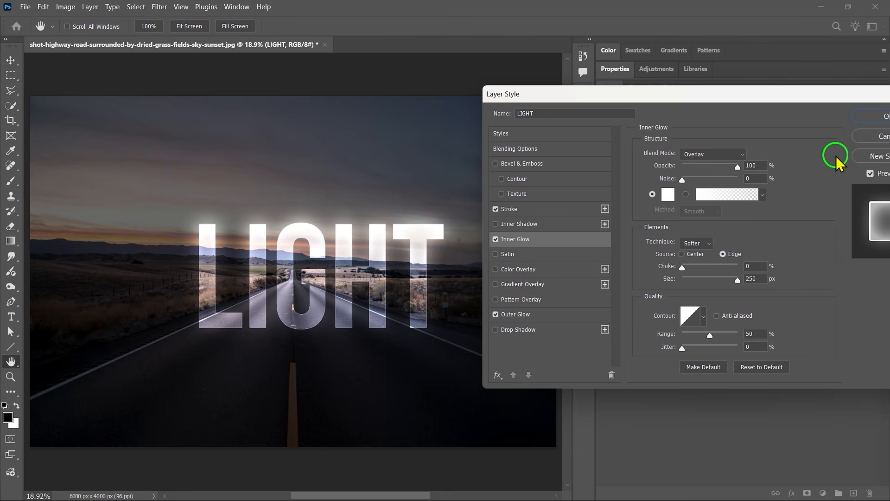
drag(848, 94, 811, 95)
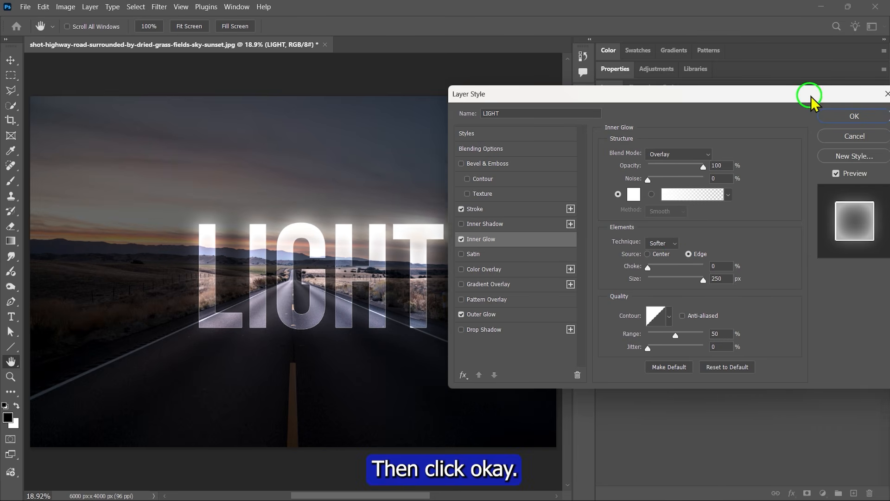
click(847, 121)
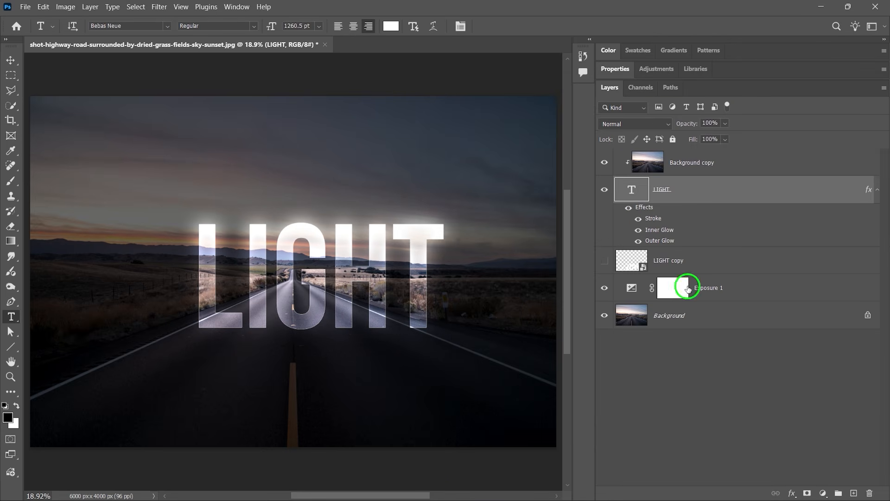
Unhide the LIGHT copy layer and set its blend mode to Overlay
click(649, 260)
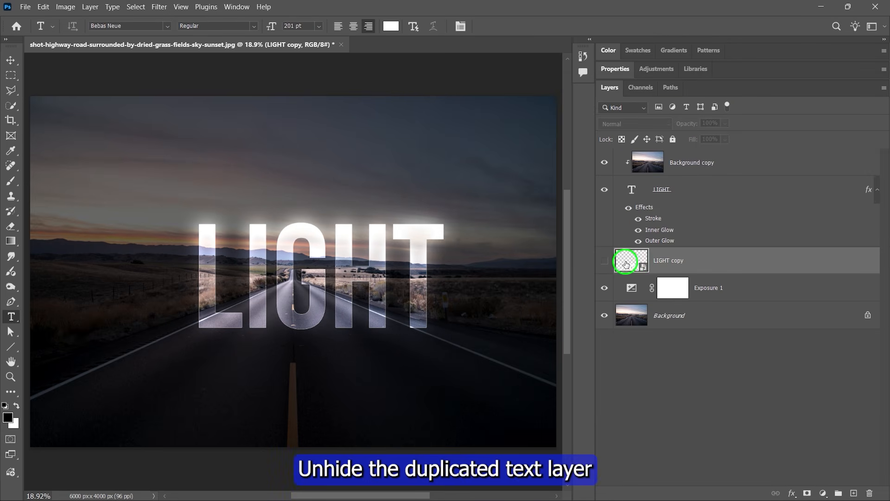
click(604, 260)
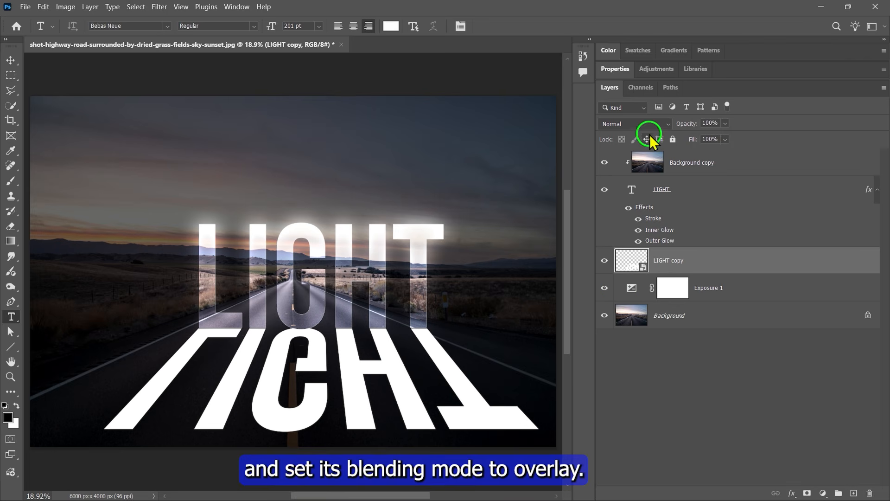
click(609, 124)
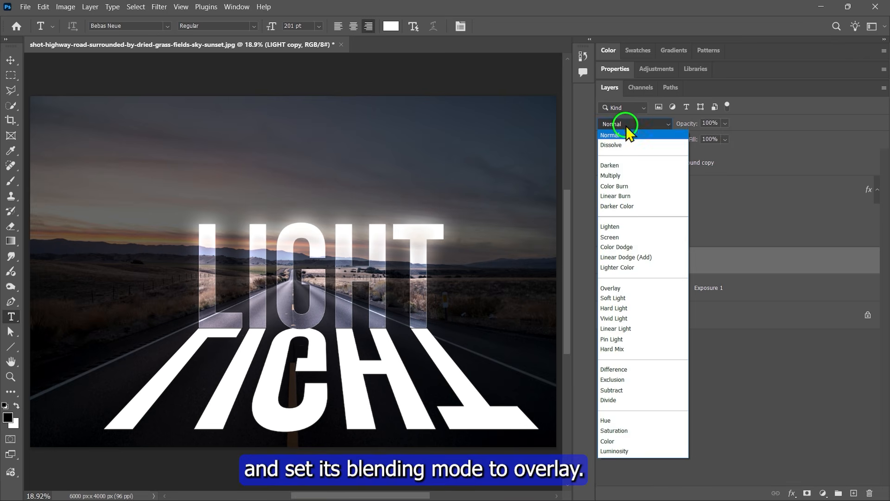
click(604, 289)
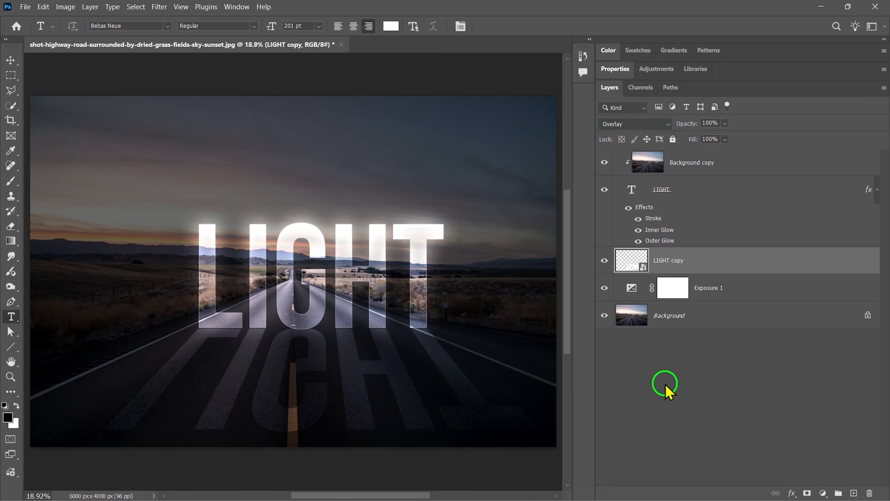
Apply a Gaussian Blur with a 6-pixel radius to the LIGHT copy reflection layer
click(159, 7)
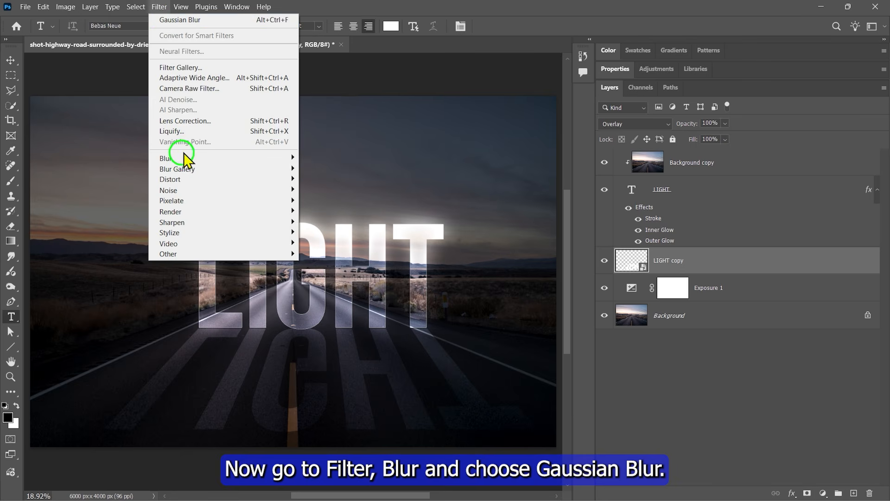
mouse_move(247, 156)
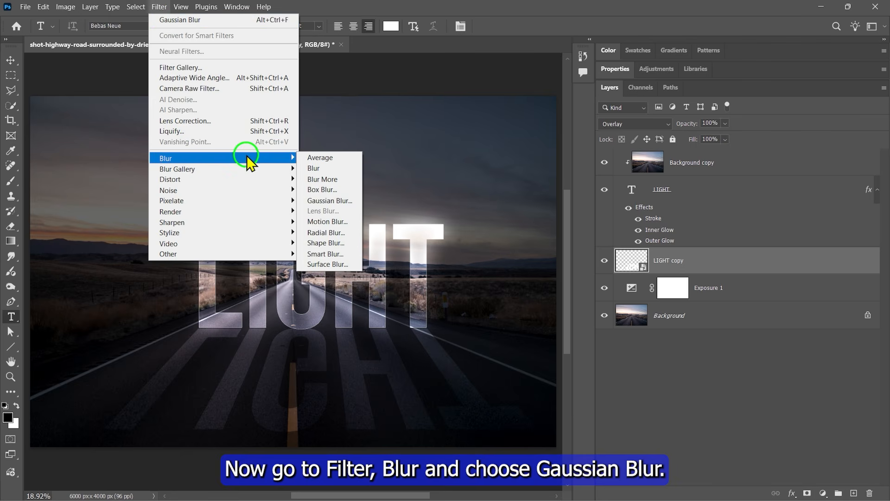
click(313, 200)
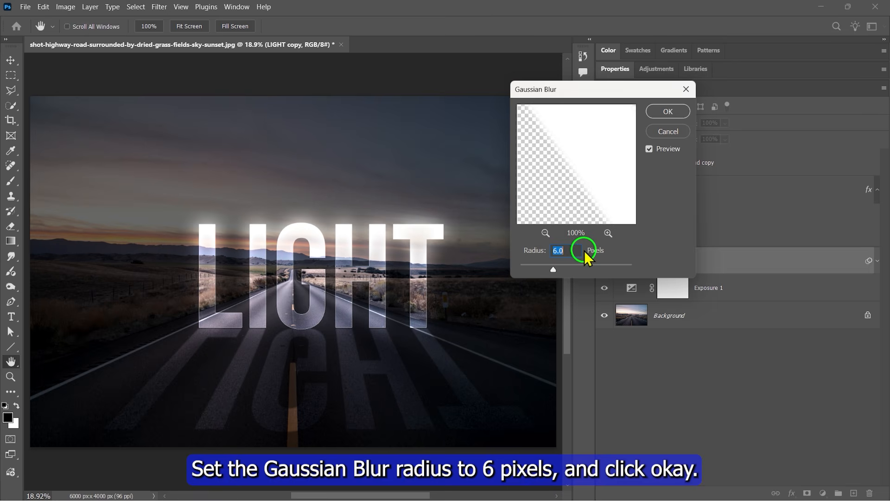
click(663, 116)
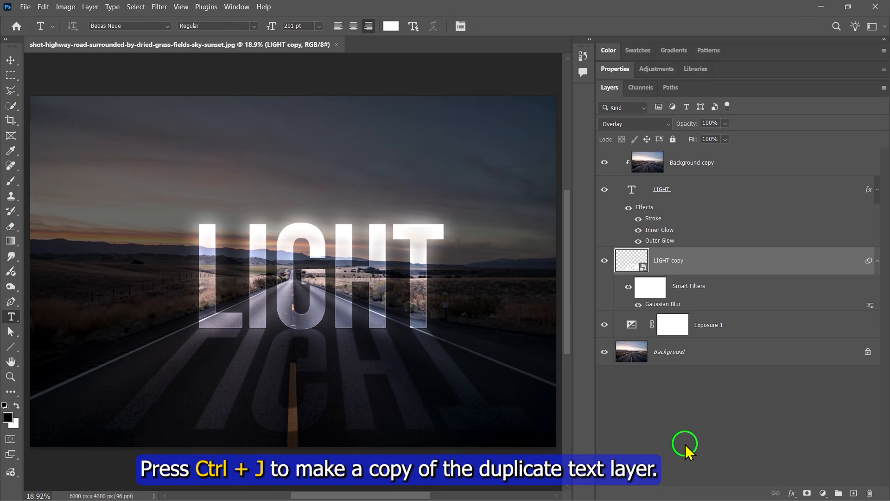
Duplicate the blurred LIGHT copy layer and add a layer mask to the duplicate
key(ctrl+j)
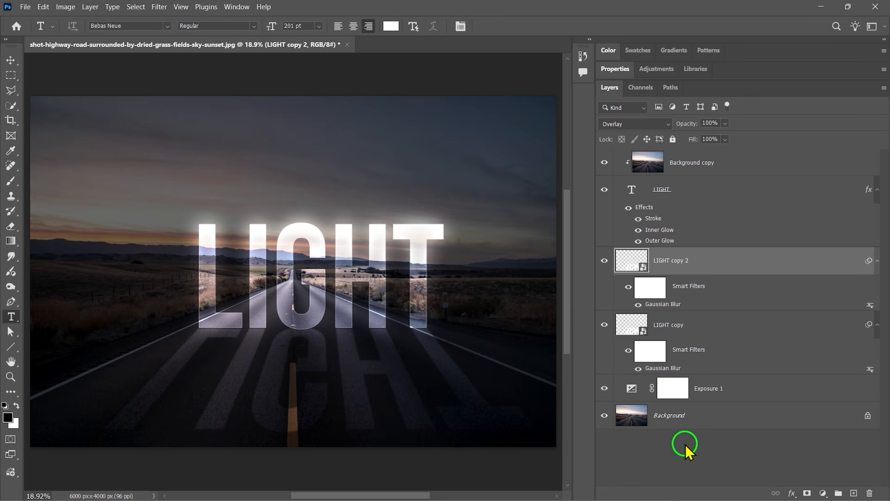
click(807, 494)
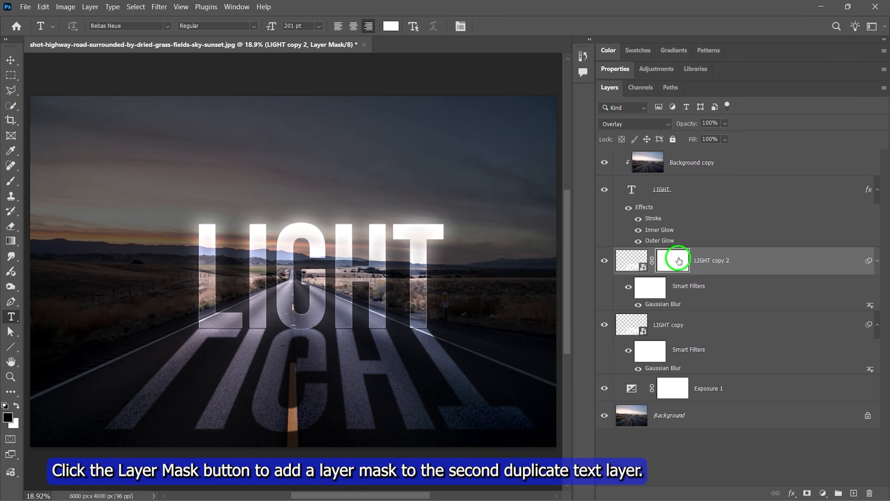
Fade the lower part of the duplicate reflection by drawing a black-to-transparent linear gradient straight upward on its mask, from the reflection's bottom to its top
click(11, 242)
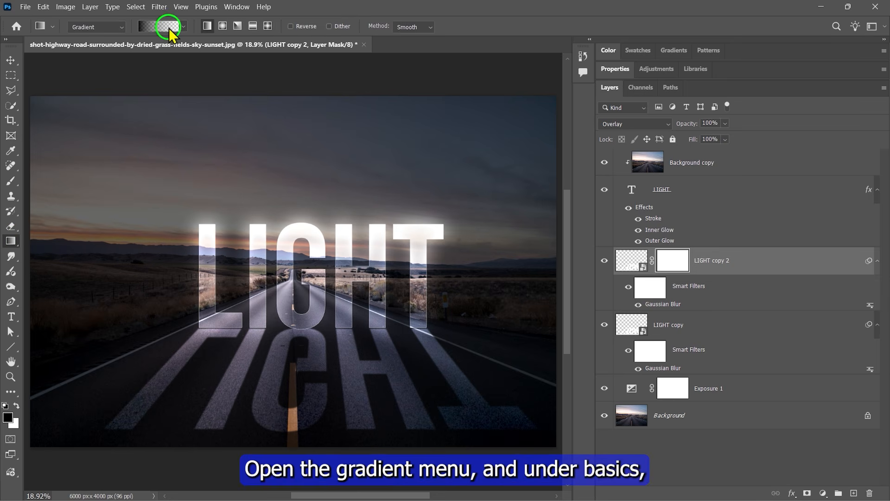
click(163, 26)
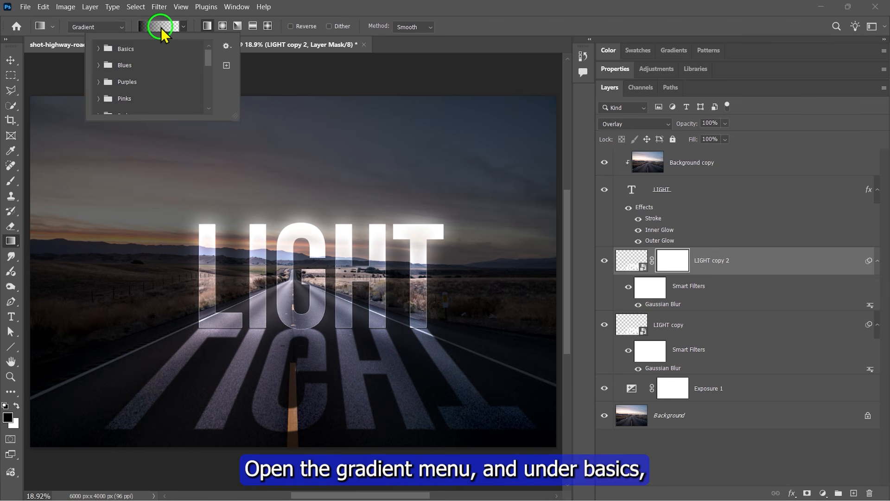
click(99, 49)
click(134, 69)
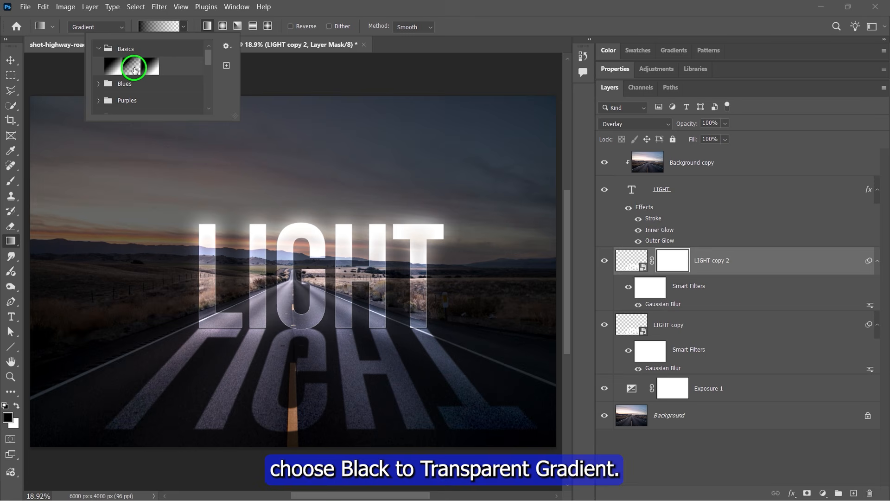
click(185, 29)
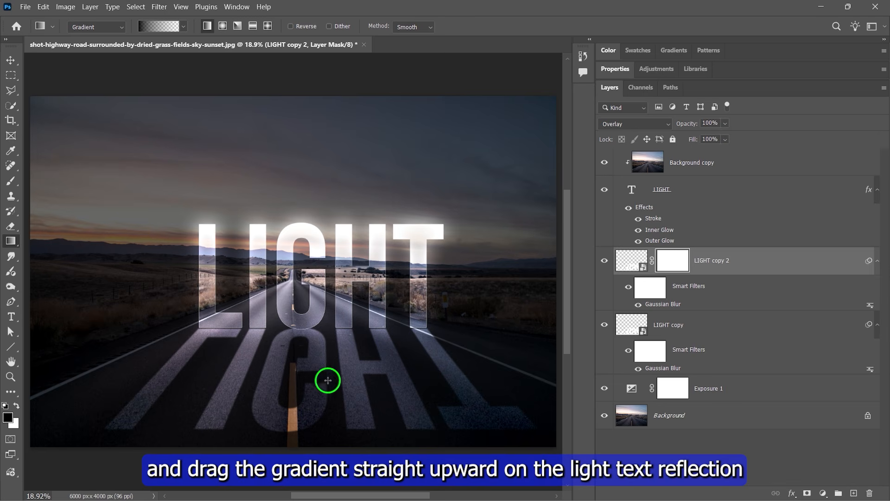
drag(306, 423, 306, 337)
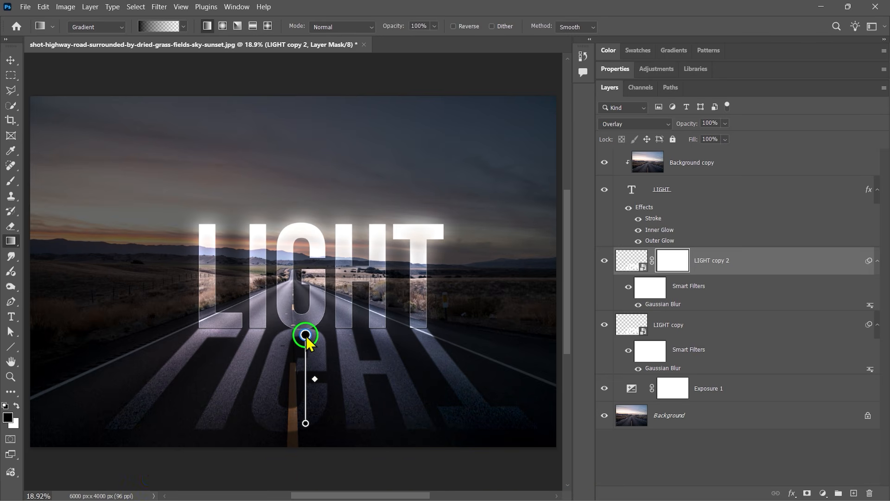
click(660, 449)
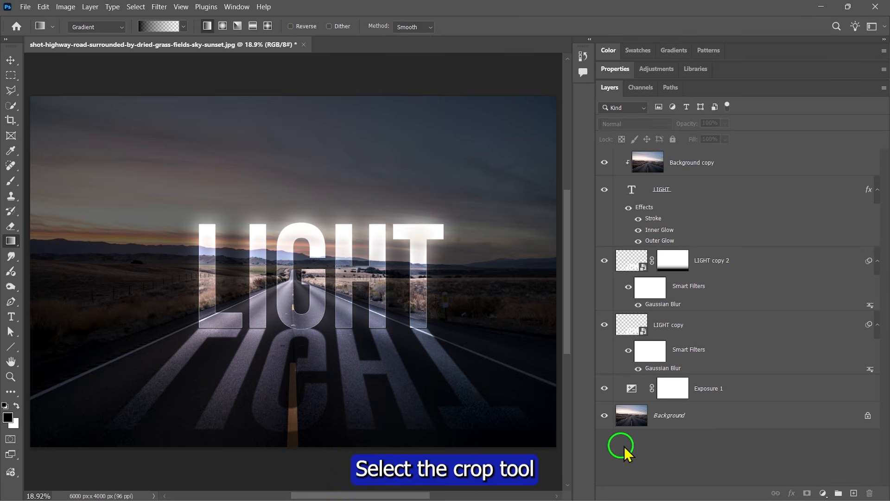
Crop the canvas from its upper and left edges to about 5524 x 3556 px, centering the LIGHT text effect
click(11, 120)
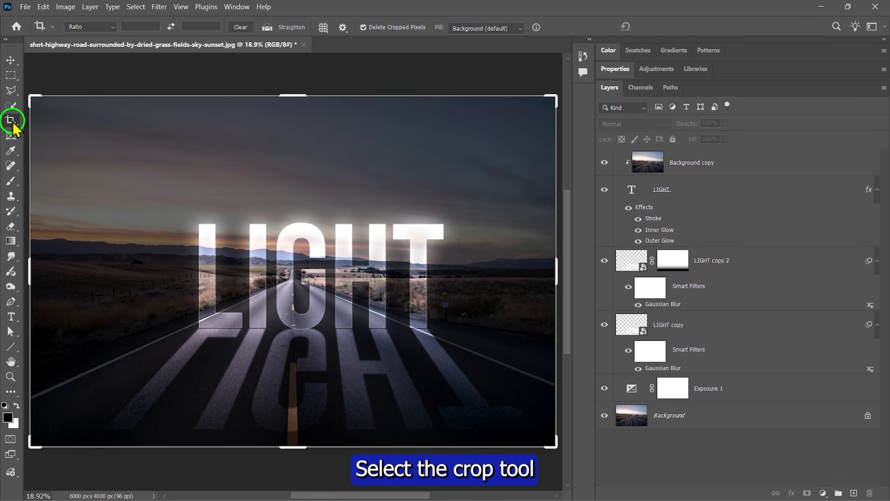
drag(292, 97, 294, 113)
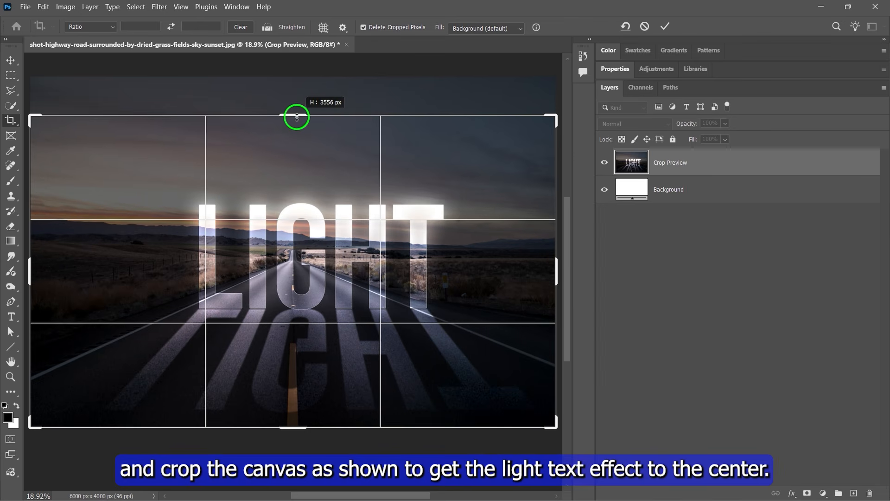
drag(30, 273, 49, 272)
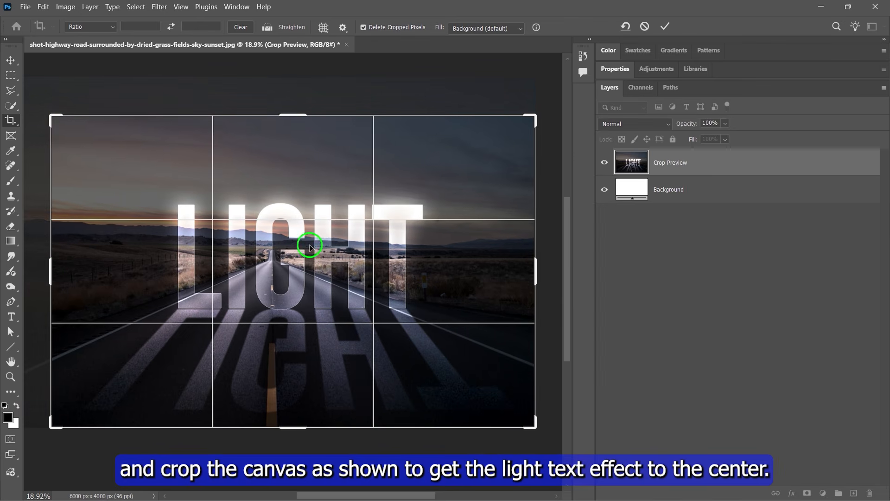
click(664, 27)
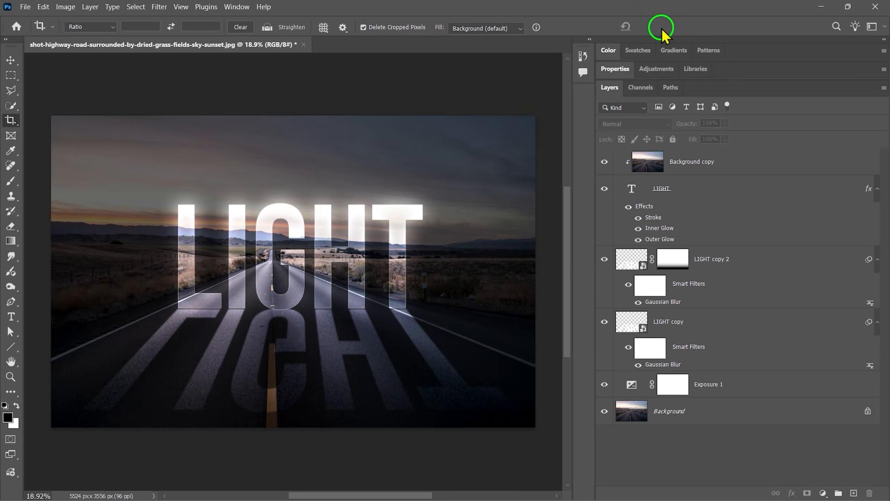
key(ctrl+0)
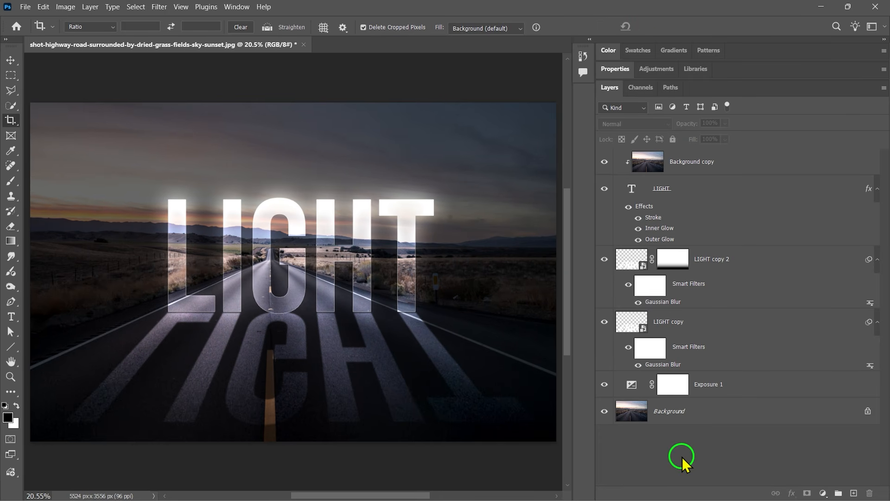